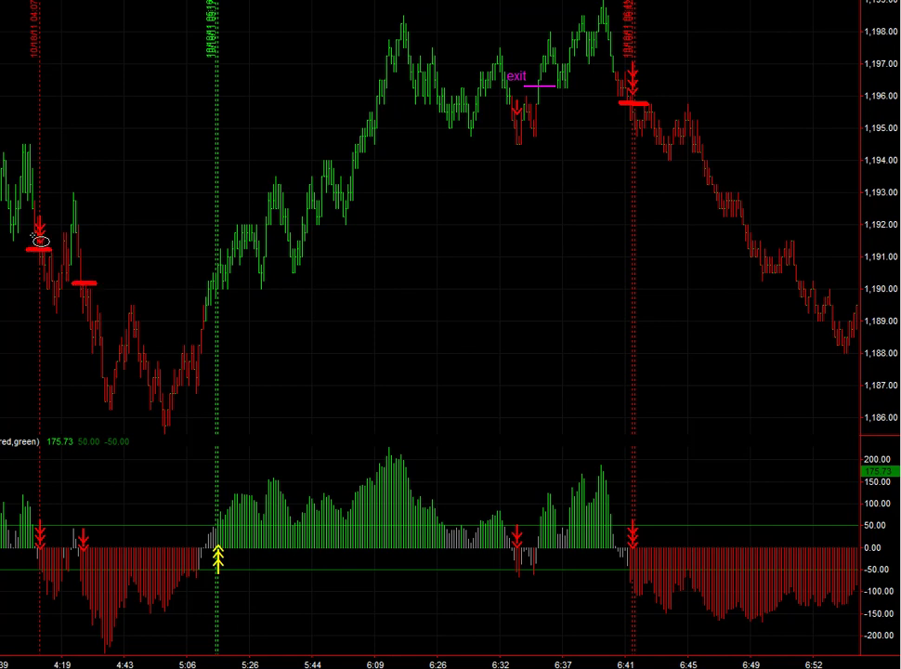
# - Draw ellipses on the price chart around the sell marks near 4:10 and 4:27 and the bars at the 5:16 buy signal
pyautogui.moveTo(21, 228); pyautogui.dragTo(59, 265)
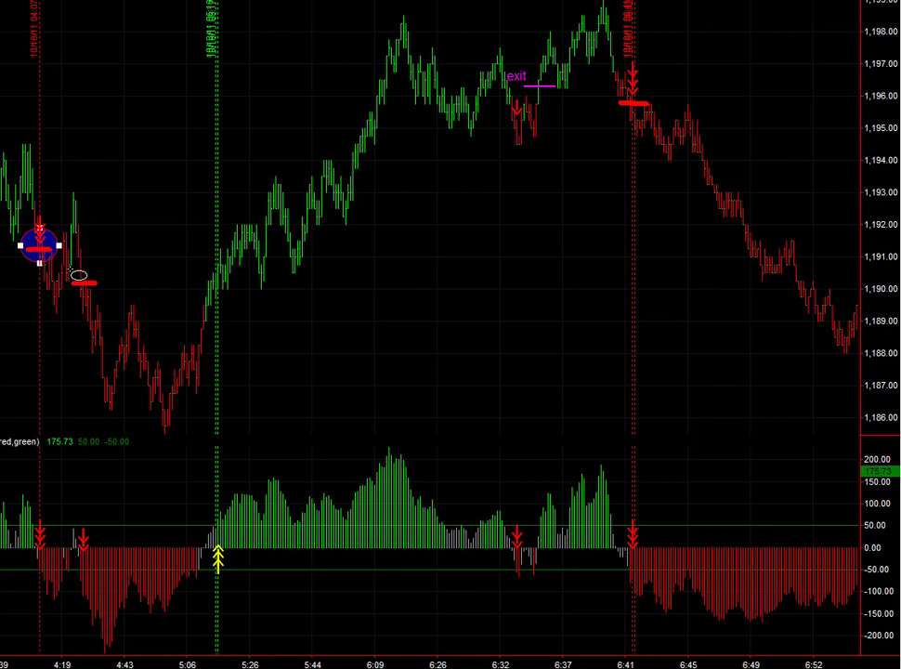
pyautogui.click(83, 283)
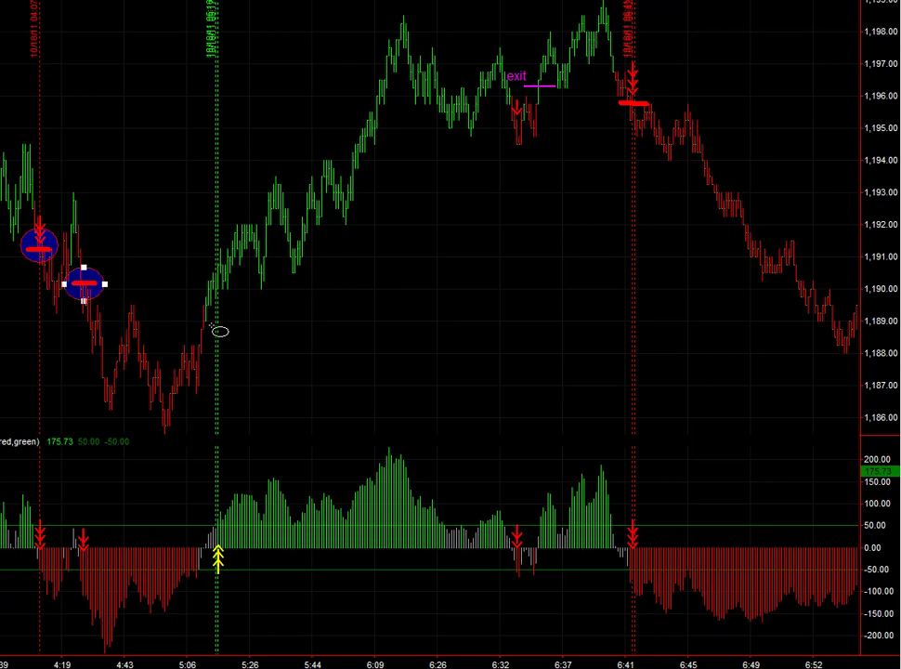
pyautogui.moveTo(198, 272)
pyautogui.mouseDown()
pyautogui.moveTo(236, 289)
pyautogui.moveTo(237, 305)
pyautogui.mouseUp()
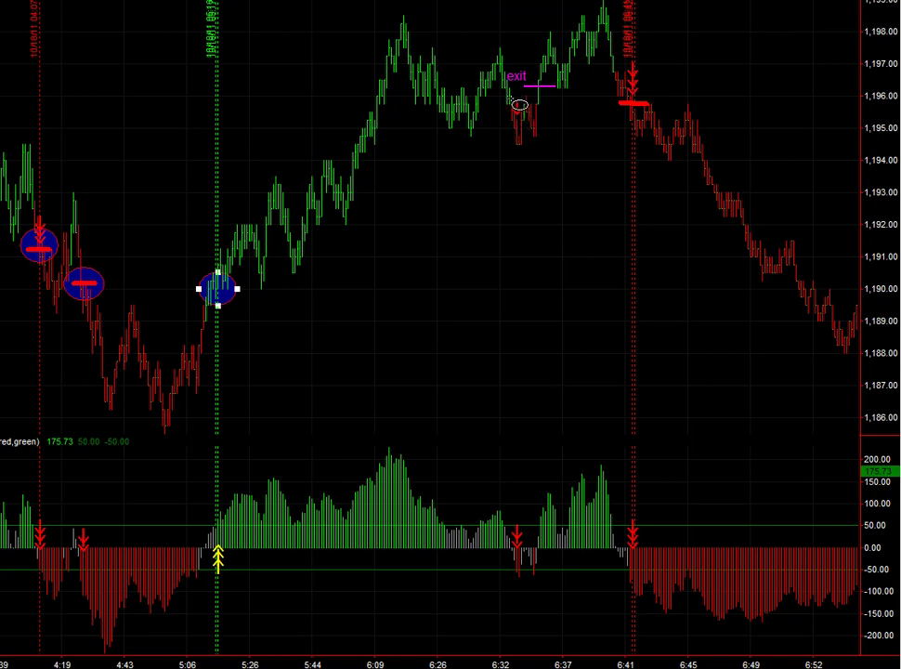
# - Circle the red arrow near 6:33 and the sell signal near 6:41 on both the price chart and the histogram
pyautogui.moveTo(498, 97); pyautogui.dragTo(536, 123)
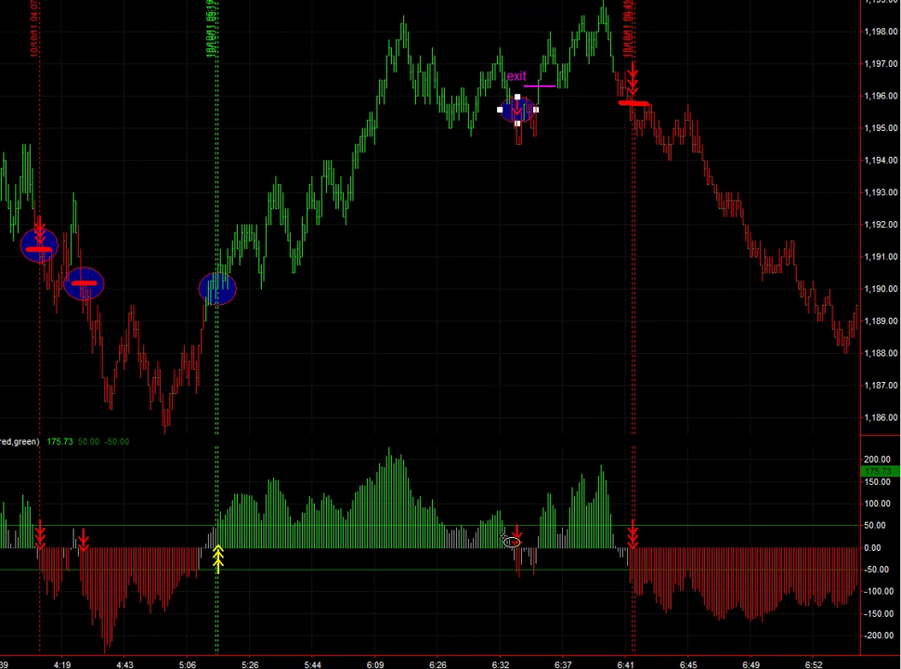
pyautogui.moveTo(510, 536); pyautogui.dragTo(553, 574)
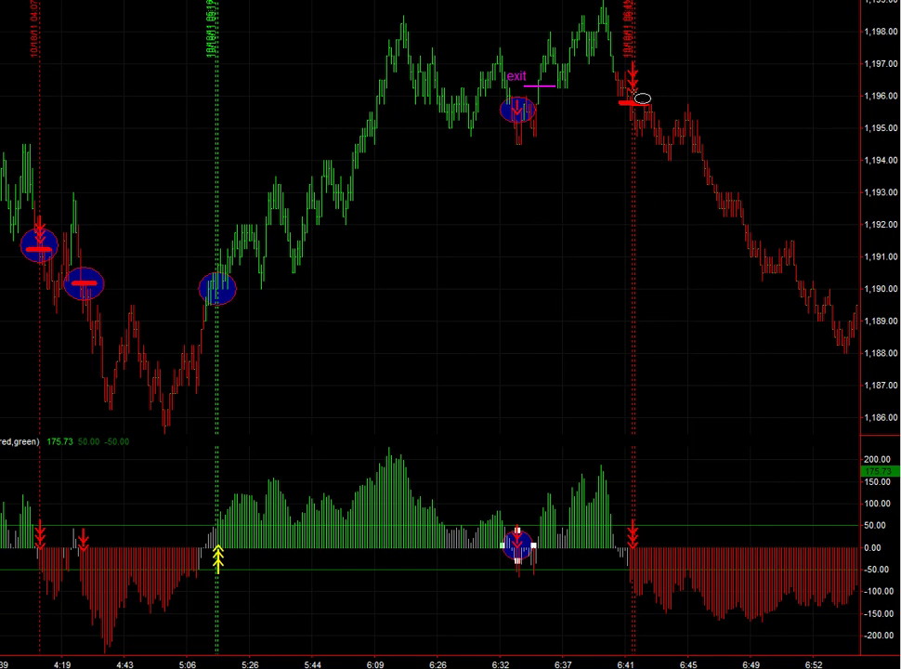
pyautogui.moveTo(620, 87)
pyautogui.mouseDown()
pyautogui.moveTo(661, 128)
pyautogui.moveTo(655, 123)
pyautogui.mouseUp()
pyautogui.moveTo(612, 531)
pyautogui.mouseDown()
pyautogui.moveTo(646, 552)
pyautogui.moveTo(655, 573)
pyautogui.moveTo(648, 568)
pyautogui.mouseUp()
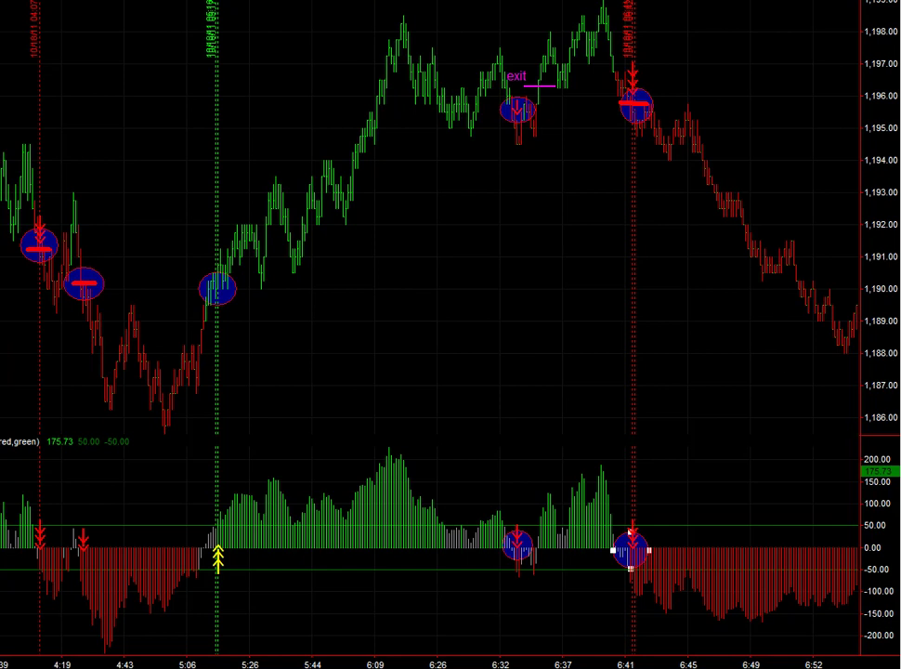
# - Circle the long signal near 7:07 with ellipses on both the histogram and the price chart
pyautogui.press('Right')
pyautogui.press('Right')
pyautogui.press('Right')
pyautogui.press('Right')
pyautogui.press('Right')
pyautogui.press('Right')
pyautogui.press('Right')
pyautogui.press('Right')
pyautogui.press('Right')
pyautogui.press('Right')
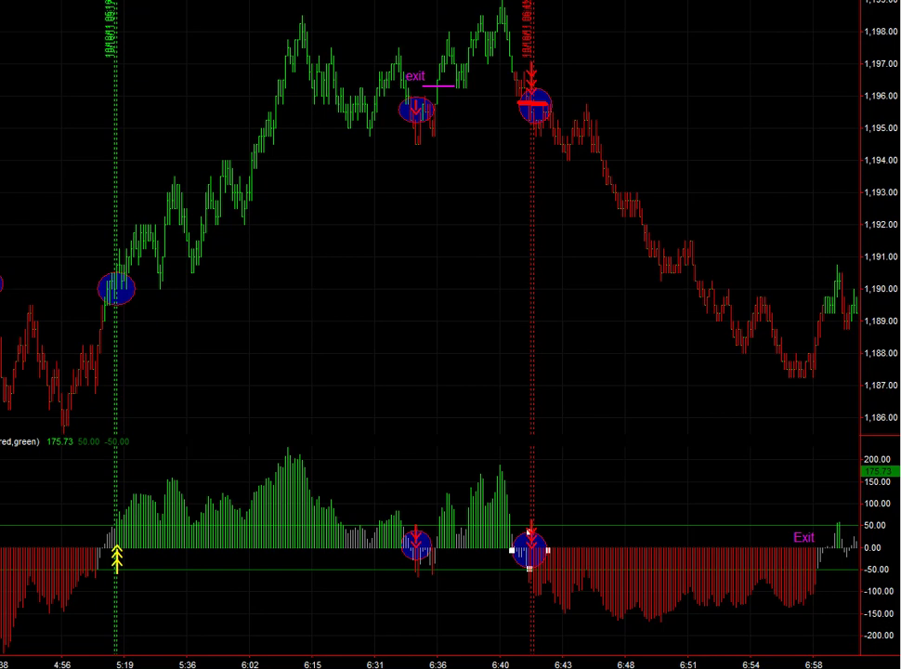
pyautogui.press('Right')
pyautogui.press('Right')
pyautogui.press('Right')
pyautogui.press('Right')
pyautogui.press('Right')
pyautogui.press('Right')
pyautogui.press('Right')
pyautogui.press('Right')
pyautogui.press('Right')
pyautogui.press('Right')
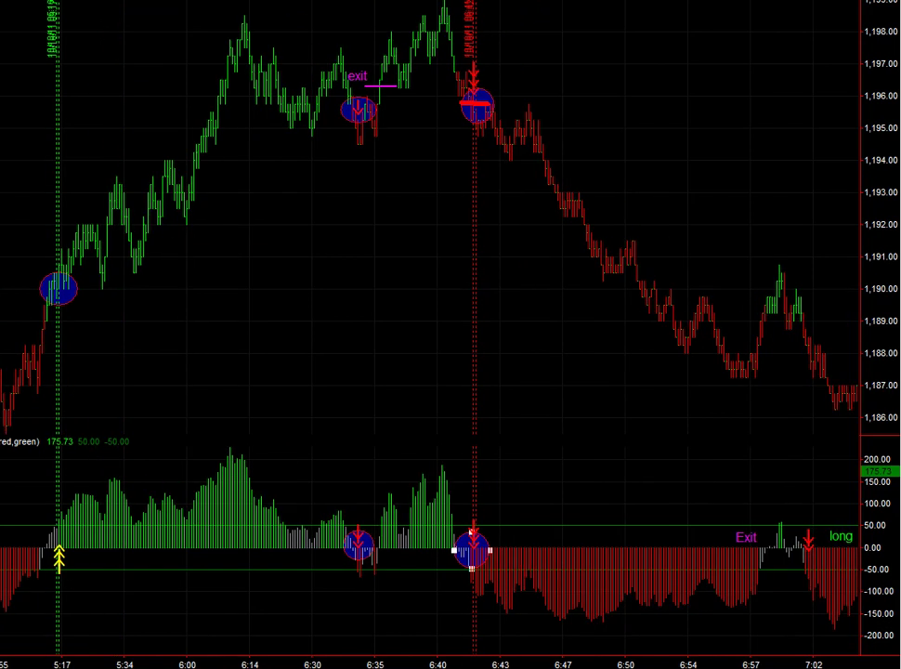
pyautogui.press('Right')
pyautogui.press('Right')
pyautogui.press('Right')
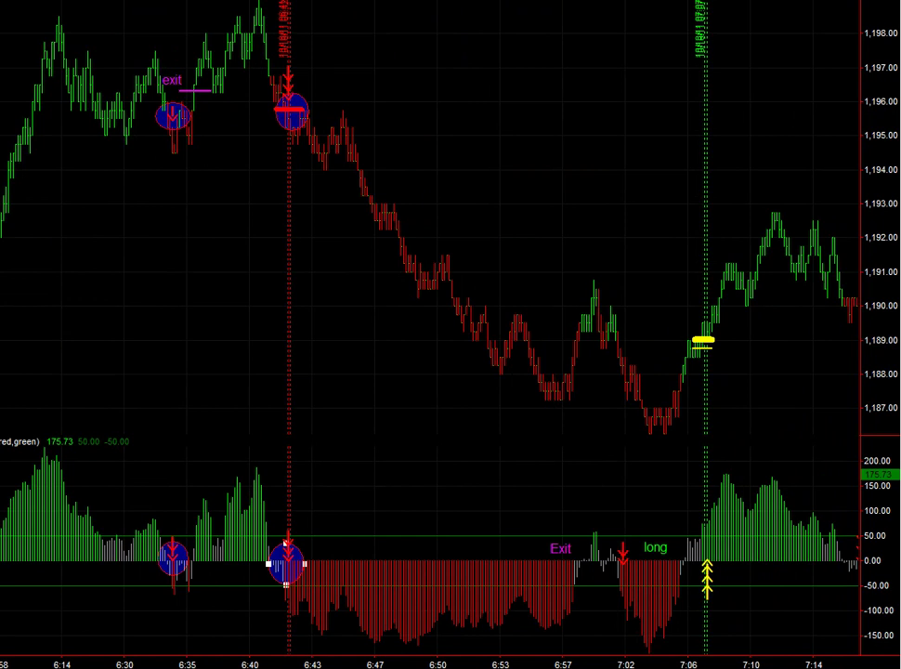
pyautogui.moveTo(684, 535); pyautogui.dragTo(717, 571)
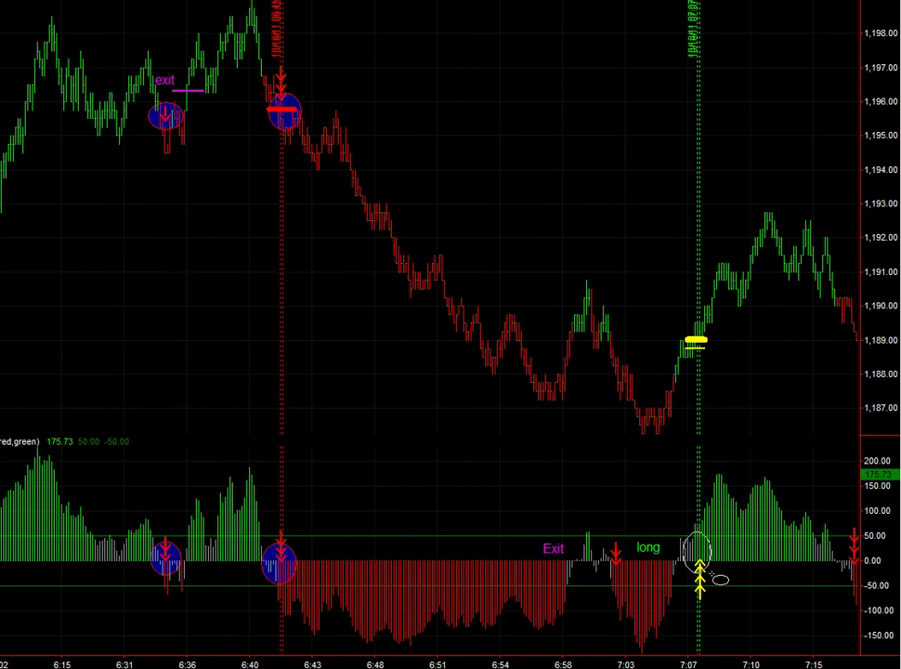
pyautogui.moveTo(681, 322)
pyautogui.mouseDown()
pyautogui.moveTo(714, 365)
pyautogui.moveTo(713, 357)
pyautogui.mouseUp()
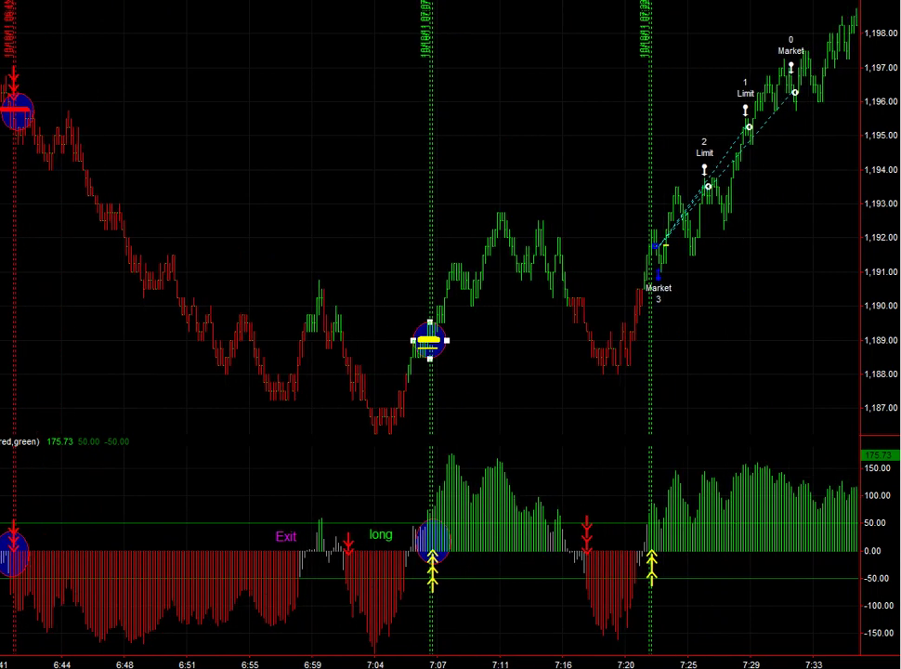
# - Circle the buy signal near 7:22 on histogram and price chart, and the histogram bars at the 7:40 signal
pyautogui.moveTo(566, 530); pyautogui.dragTo(592, 573)
pyautogui.moveTo(558, 250); pyautogui.dragTo(601, 293)
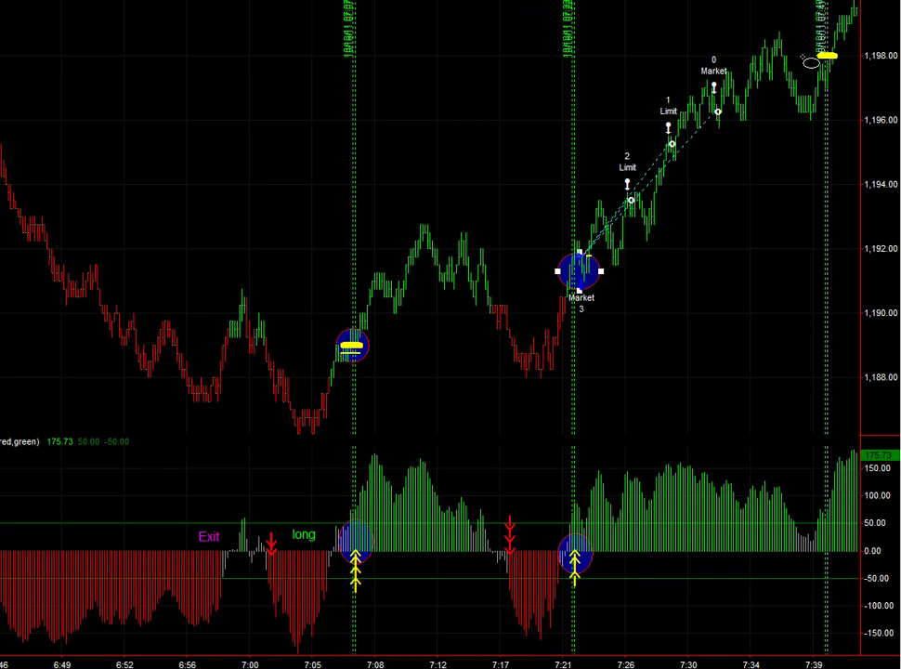
pyautogui.moveTo(809, 509); pyautogui.dragTo(841, 544)
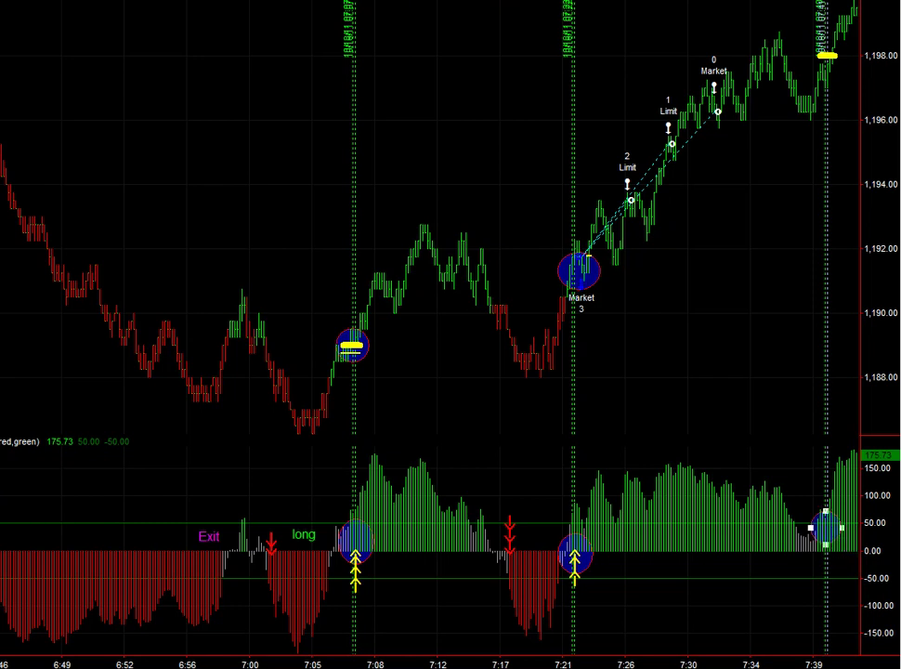
# - Circle the sell signals near 8:00 and 8:14 with ellipses on both the price chart and the histogram
pyautogui.hscroll(5, 429, 327)
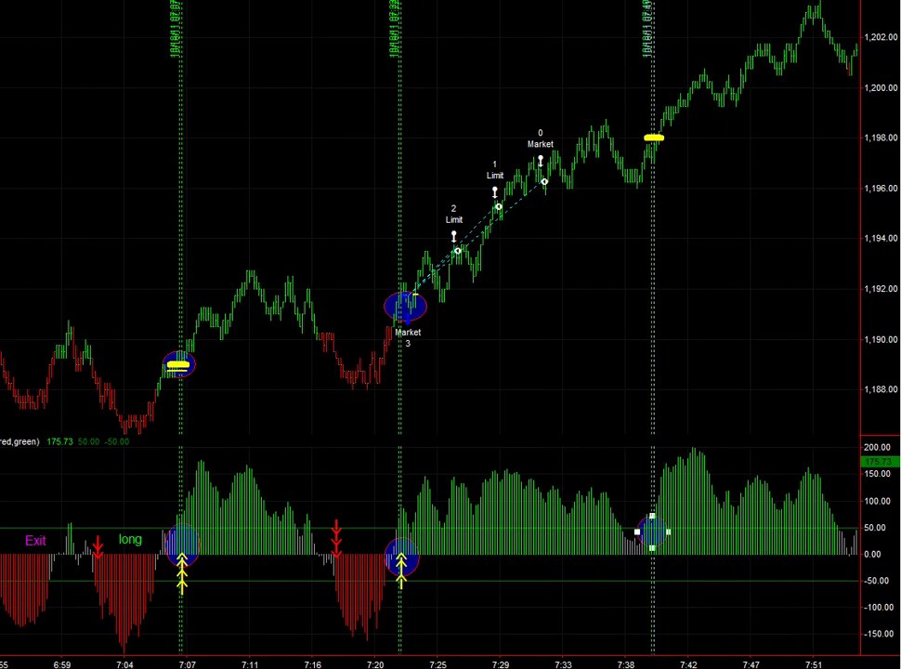
pyautogui.hscroll(5, 450, 279)
pyautogui.hscroll(5, 467, 225)
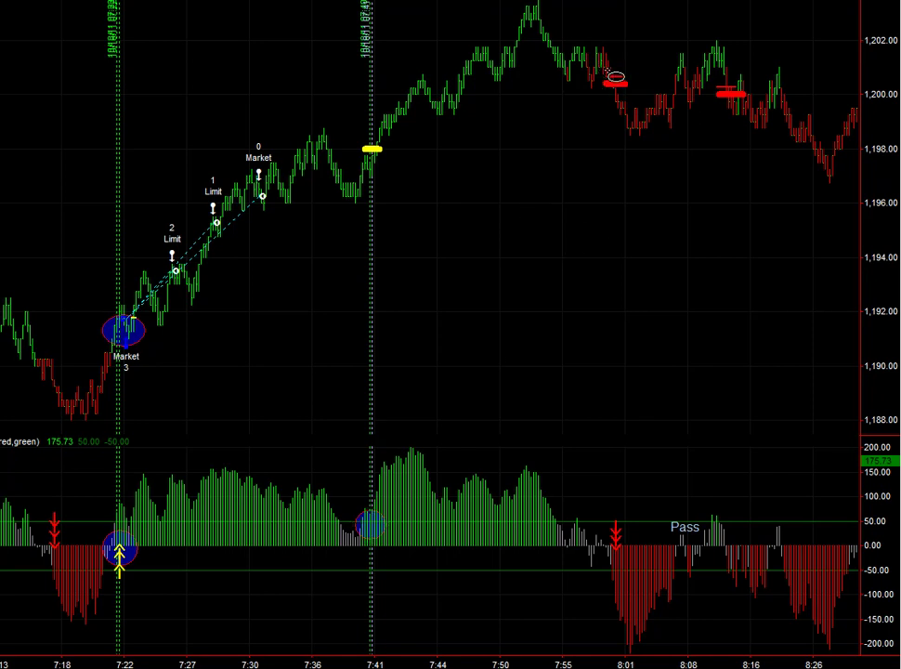
pyautogui.click(615, 82)
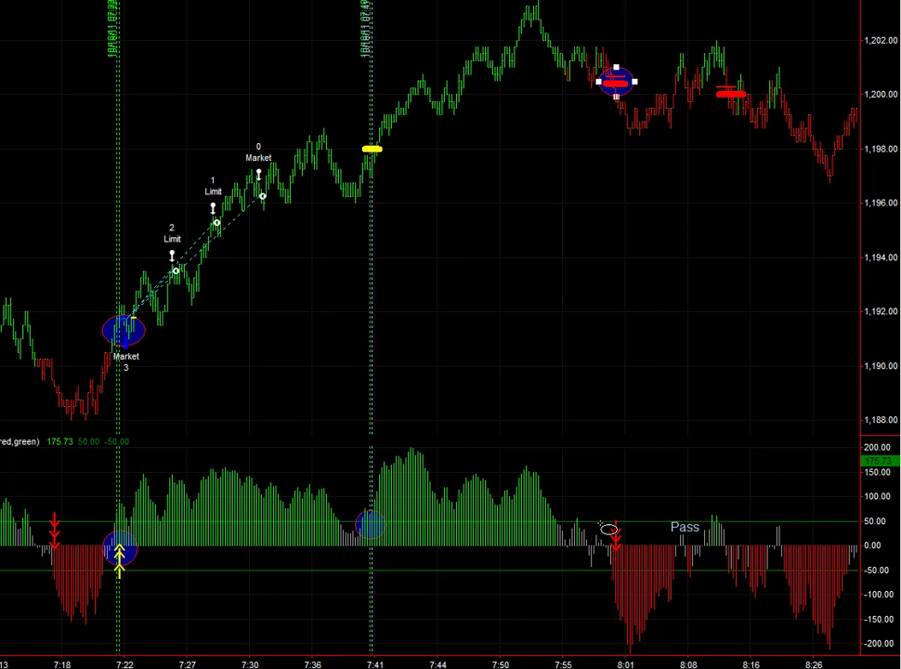
pyautogui.click(615, 537)
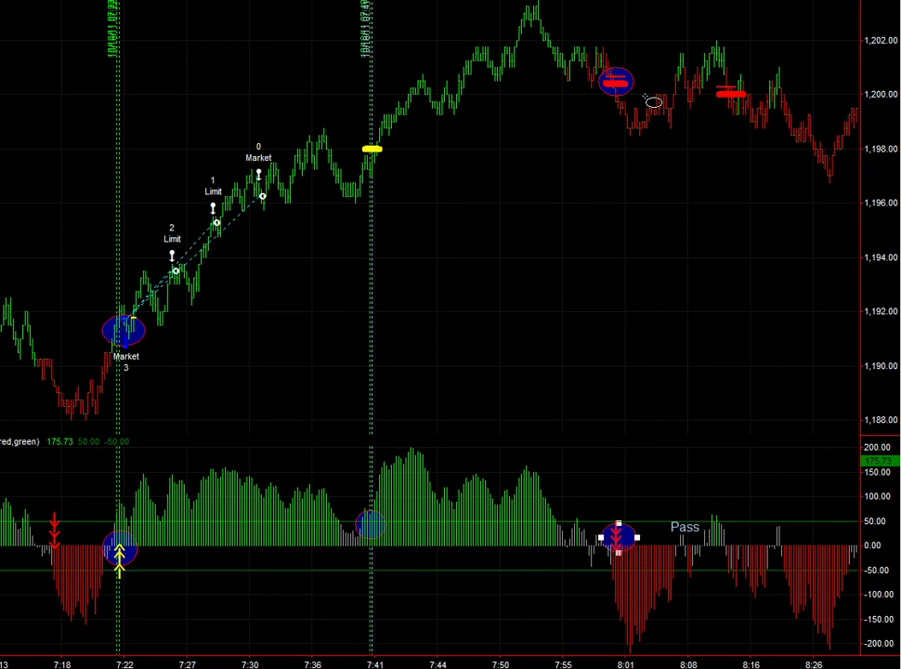
pyautogui.moveTo(714, 73); pyautogui.dragTo(747, 105)
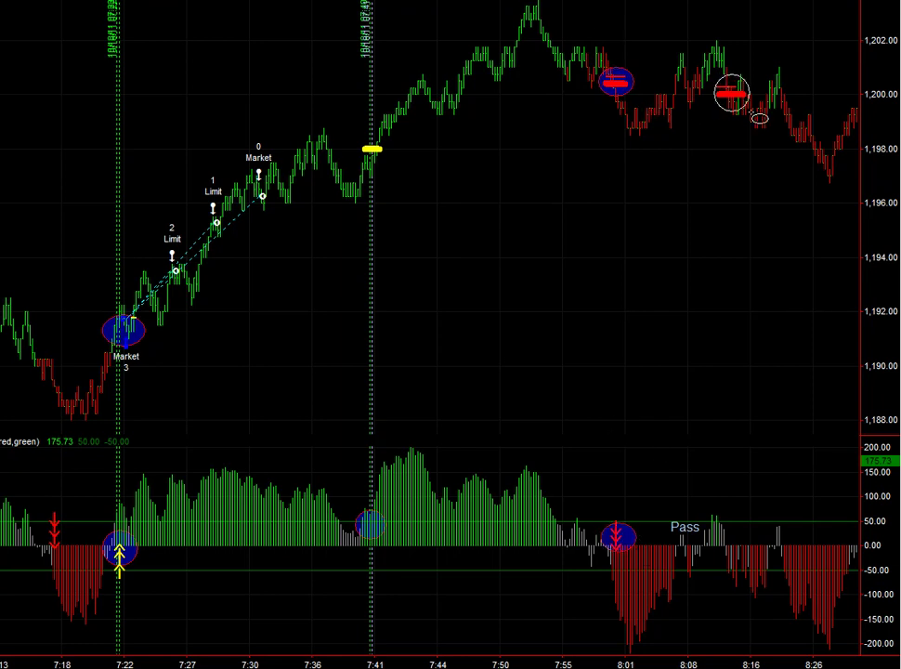
pyautogui.click(723, 543)
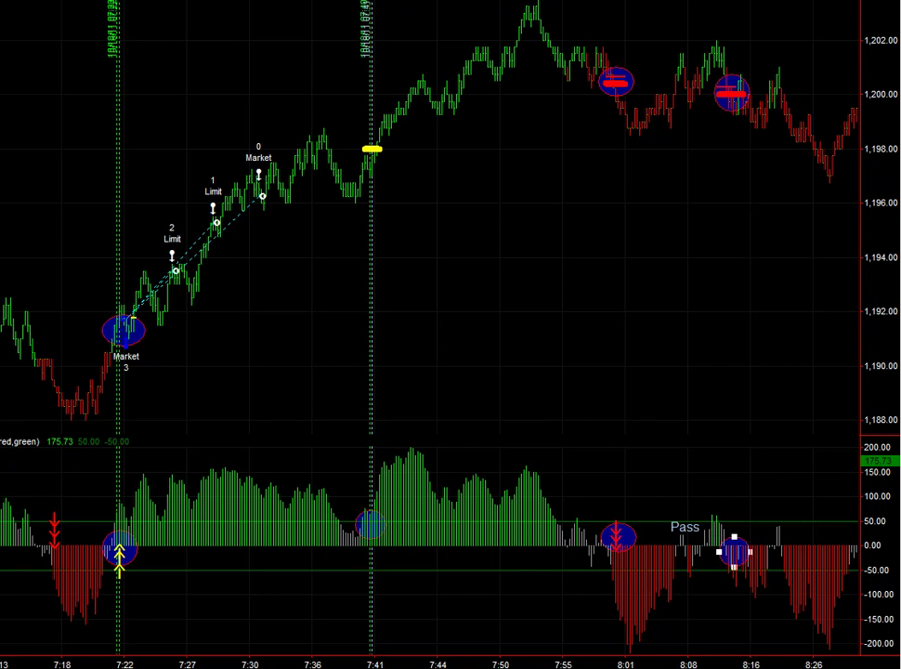
# - Circle the buy signal near 8:35 with ellipses on the histogram and the price chart
pyautogui.hscroll(5, 429, 325)
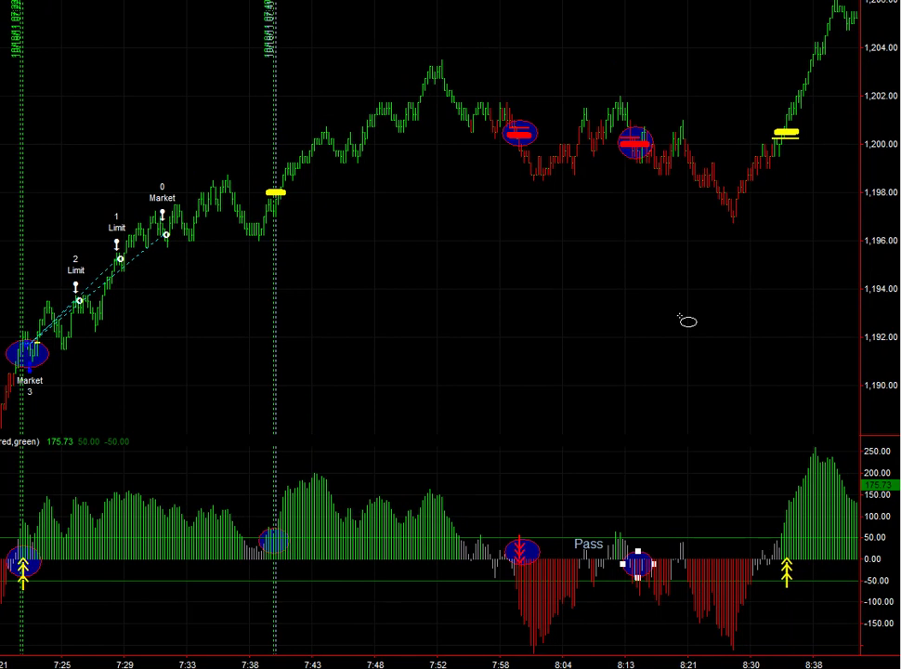
pyautogui.moveTo(766, 537)
pyautogui.mouseDown()
pyautogui.moveTo(798, 557)
pyautogui.moveTo(806, 583)
pyautogui.mouseUp()
pyautogui.moveTo(770, 119); pyautogui.dragTo(805, 154)
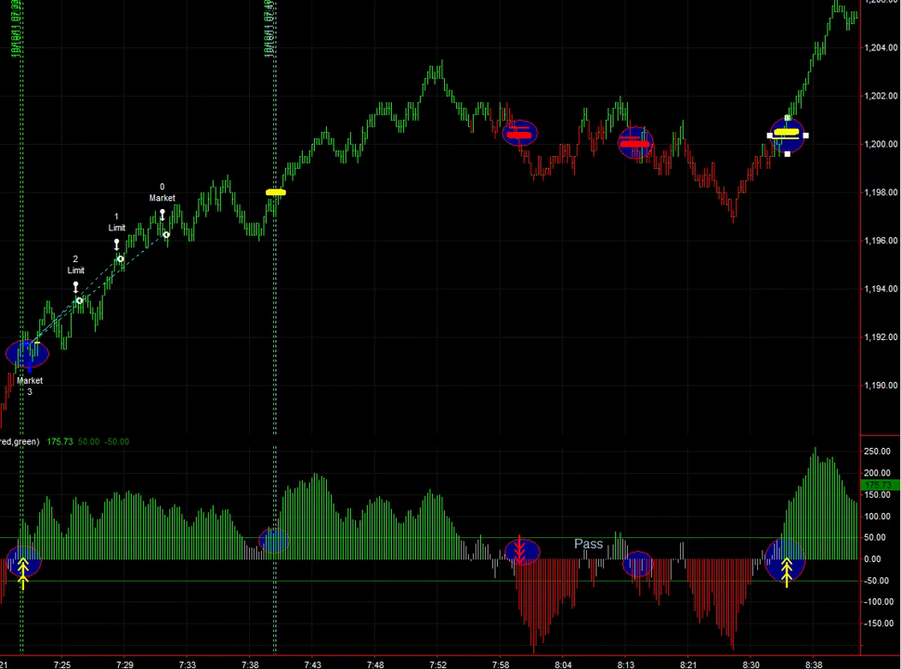
# - Circle the buy signal near 9:35 and the preceding sell signal near 9:14 on both the price chart and the histogram
pyautogui.hscroll(5, 429, 328)
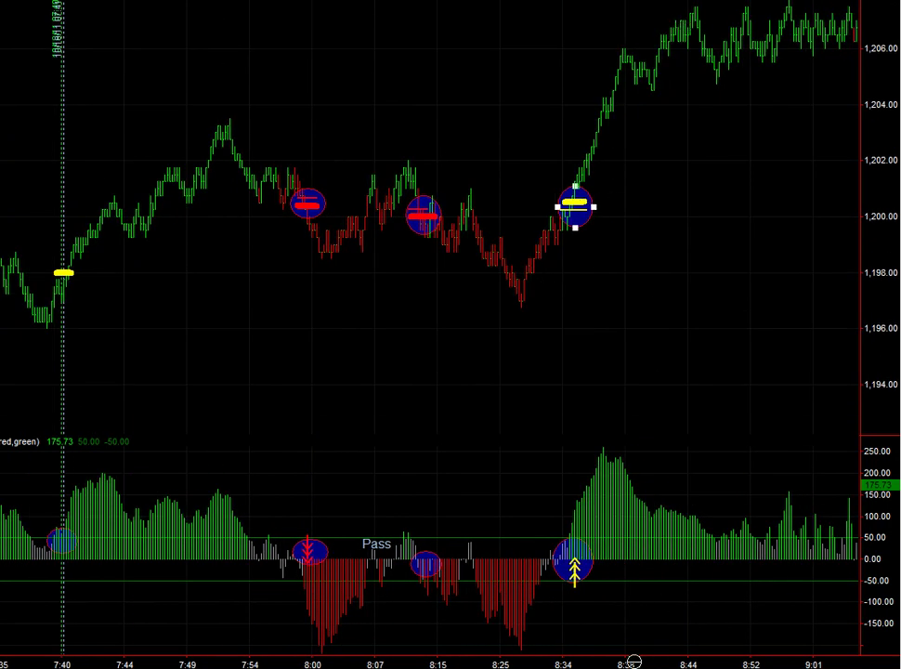
pyautogui.hscroll(4, 429, 327)
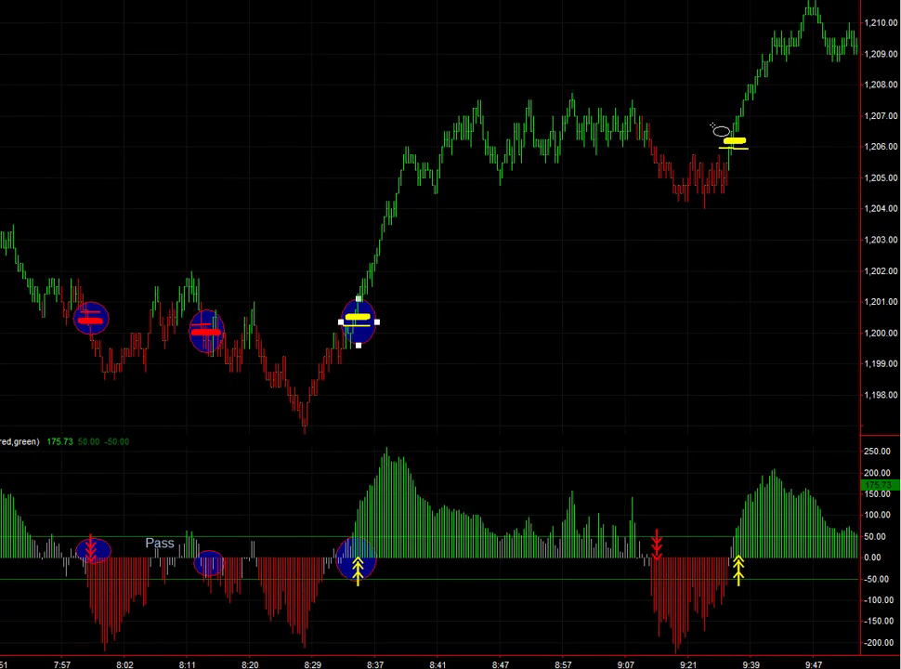
pyautogui.moveTo(712, 126); pyautogui.dragTo(759, 160)
pyautogui.moveTo(721, 527); pyautogui.dragTo(754, 576)
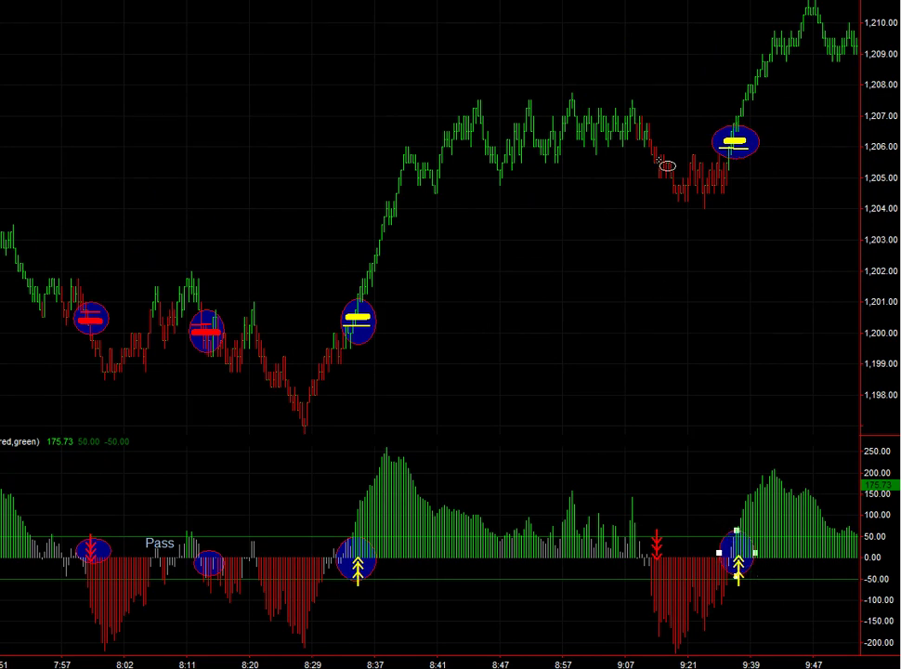
pyautogui.moveTo(636, 131); pyautogui.dragTo(670, 165)
pyautogui.moveTo(641, 536); pyautogui.dragTo(673, 576)
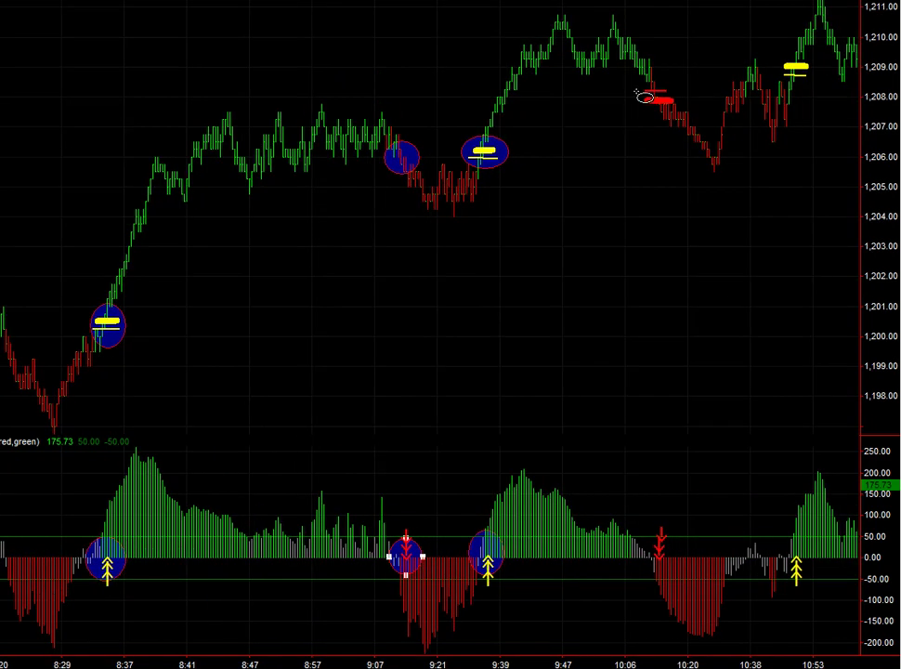
# - Circle the sell signal near 10:15 and the buy signal near 10:50 on both the price chart and the histogram
pyautogui.moveTo(645, 82); pyautogui.dragTo(677, 119)
pyautogui.moveTo(645, 528); pyautogui.dragTo(685, 586)
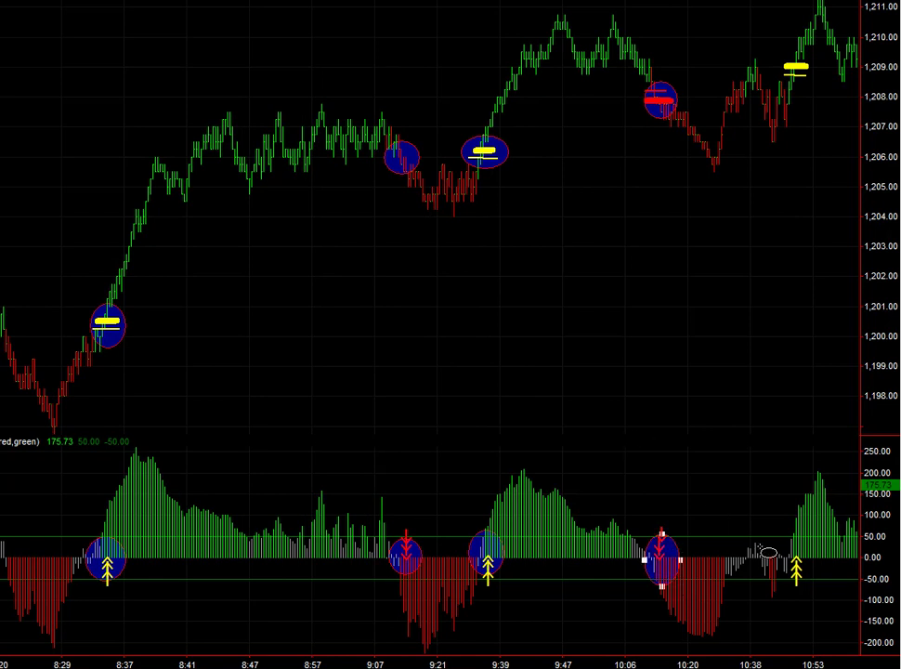
pyautogui.moveTo(774, 541); pyautogui.dragTo(820, 575)
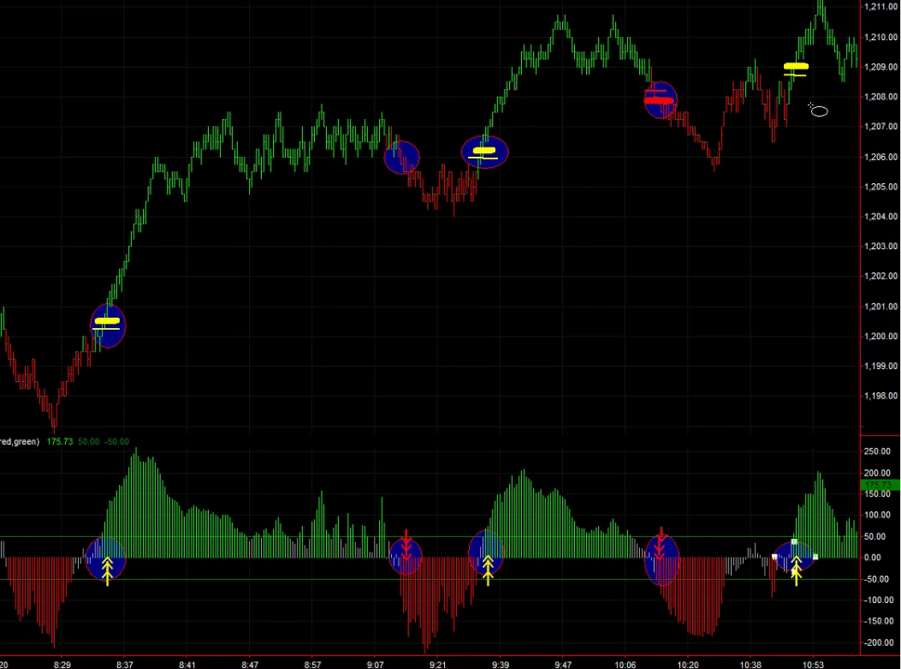
pyautogui.moveTo(774, 60); pyautogui.dragTo(819, 93)
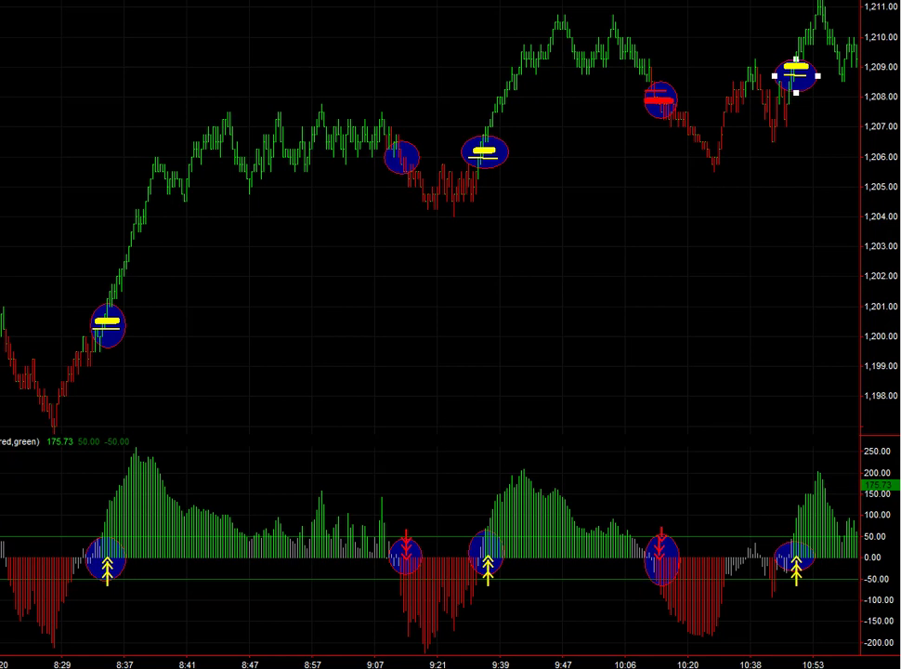
# - Circle the buy signal just before 12:00 with ellipses on the price chart and the histogram
pyautogui.hscroll(6, 429, 327)
pyautogui.hscroll(1, 429, 327)
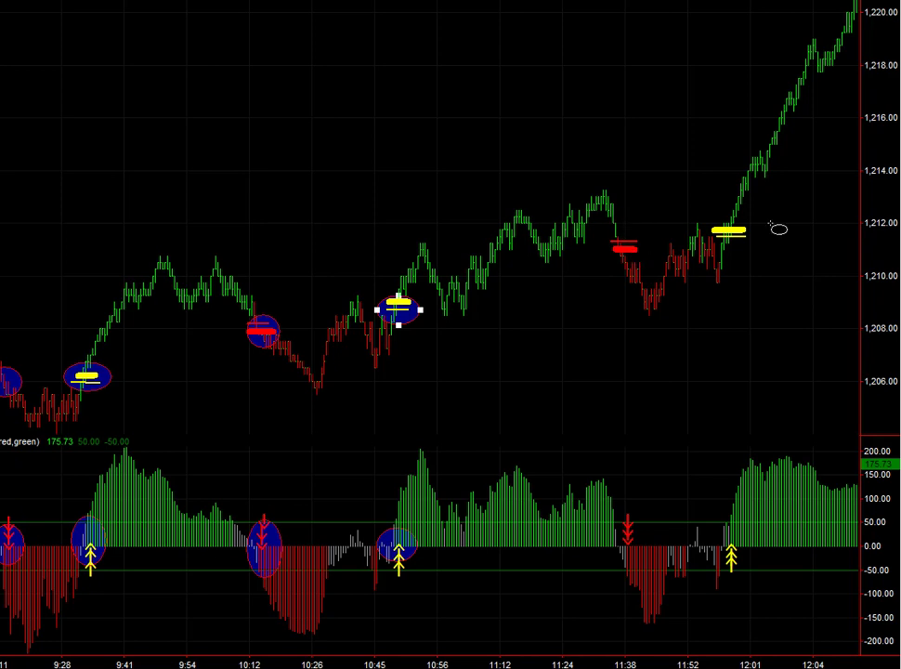
pyautogui.moveTo(711, 216); pyautogui.dragTo(750, 251)
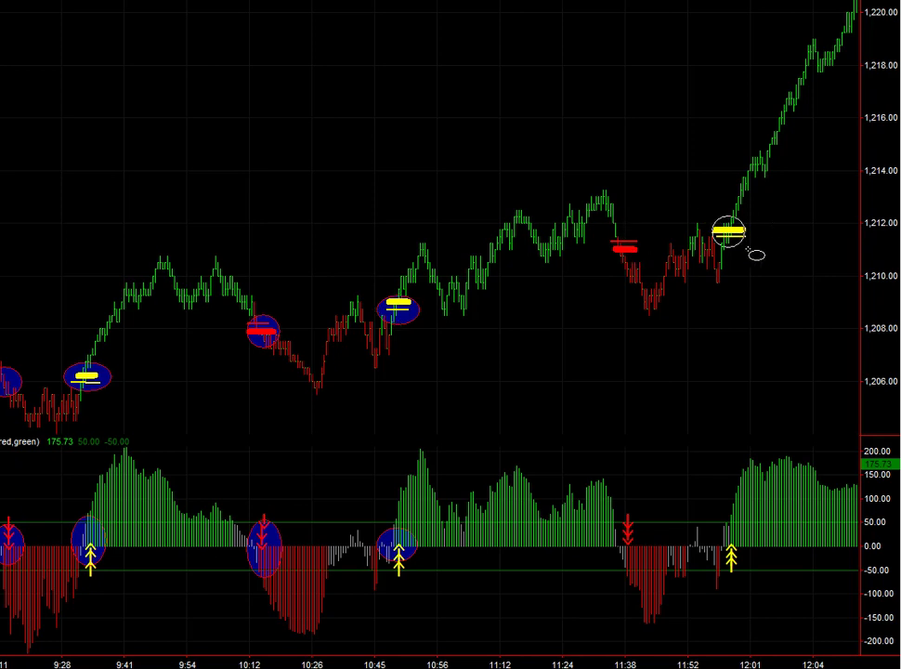
pyautogui.moveTo(716, 517); pyautogui.dragTo(748, 563)
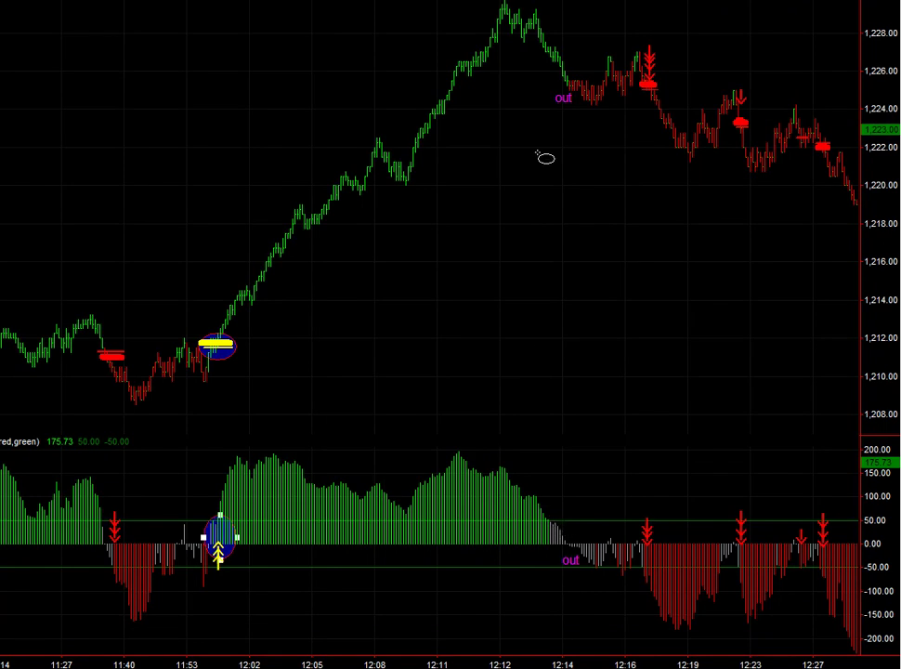
# - Circle the price decline just after the 12:12 peak, plus the sell signals near 12:17 and 12:22 on price chart and histogram
pyautogui.moveTo(538, 30); pyautogui.dragTo(559, 47)
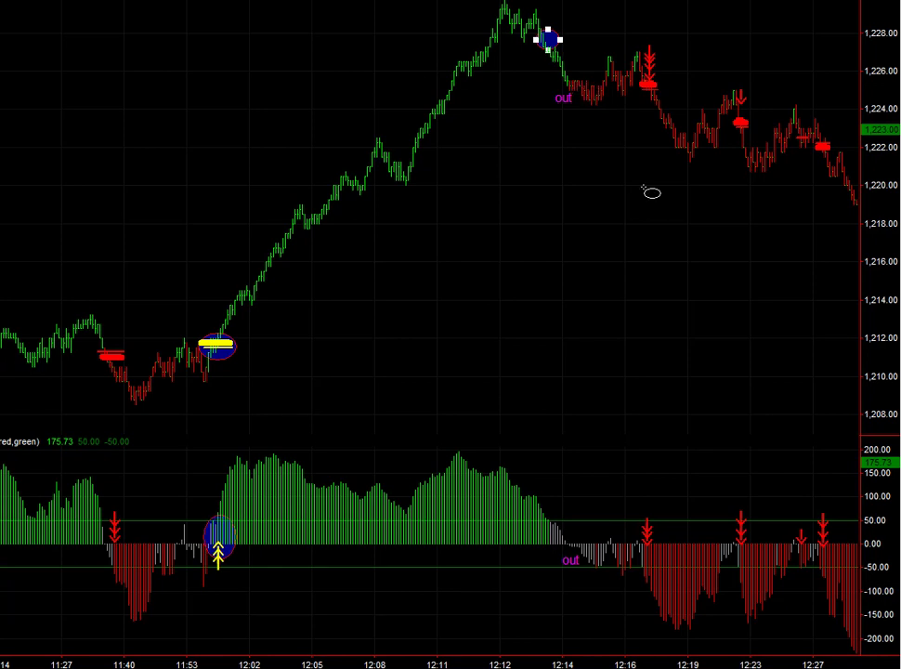
pyautogui.moveTo(633, 69); pyautogui.dragTo(663, 99)
pyautogui.moveTo(632, 526); pyautogui.dragTo(669, 571)
pyautogui.moveTo(730, 112); pyautogui.dragTo(756, 136)
pyautogui.moveTo(730, 544); pyautogui.dragTo(759, 570)
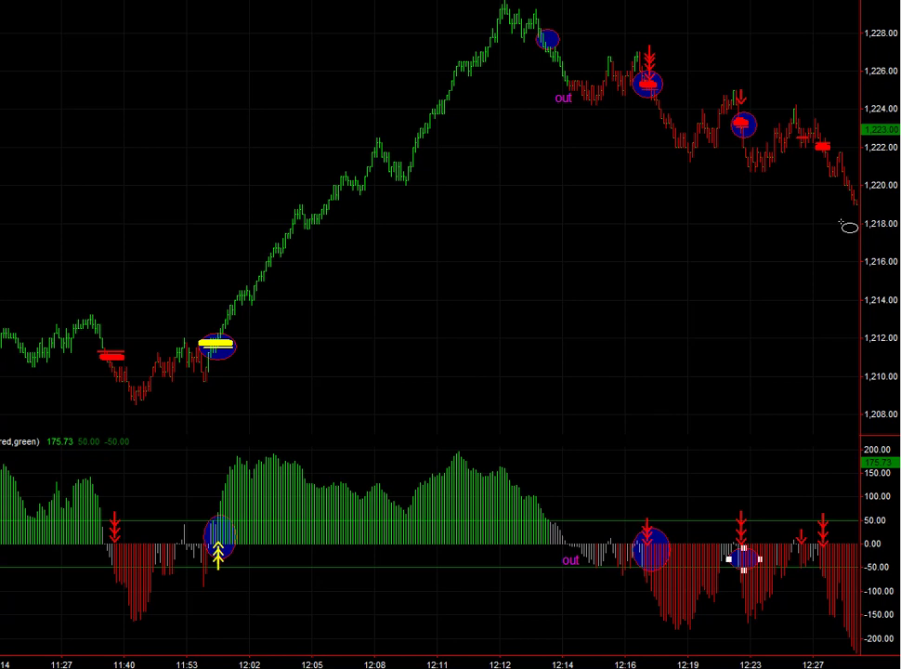
# - Circle the buy signal near 12:43 with ellipses on the histogram and the price chart
pyautogui.hscroll(5, 429, 334)
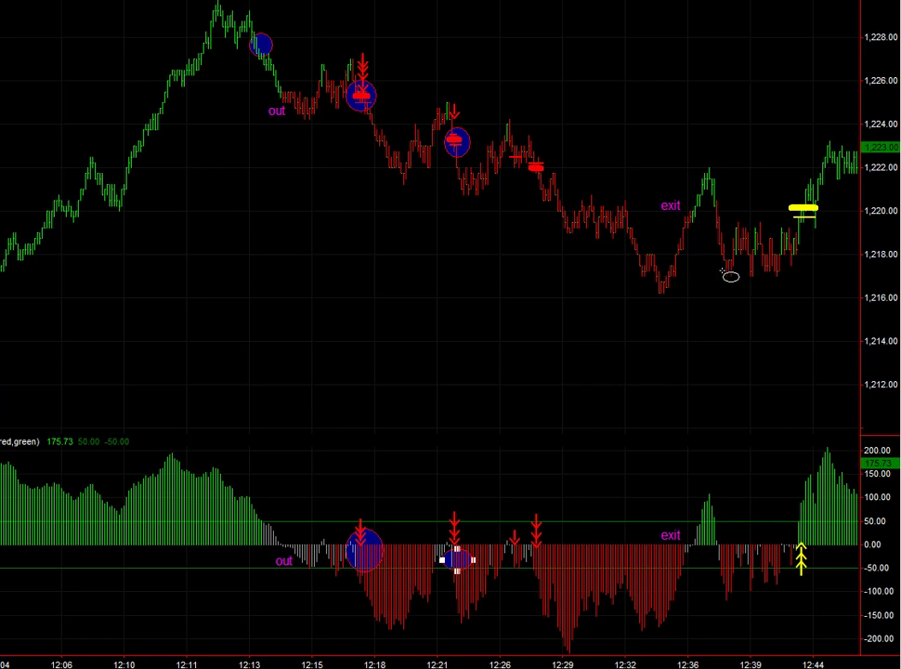
pyautogui.moveTo(785, 533); pyautogui.dragTo(819, 566)
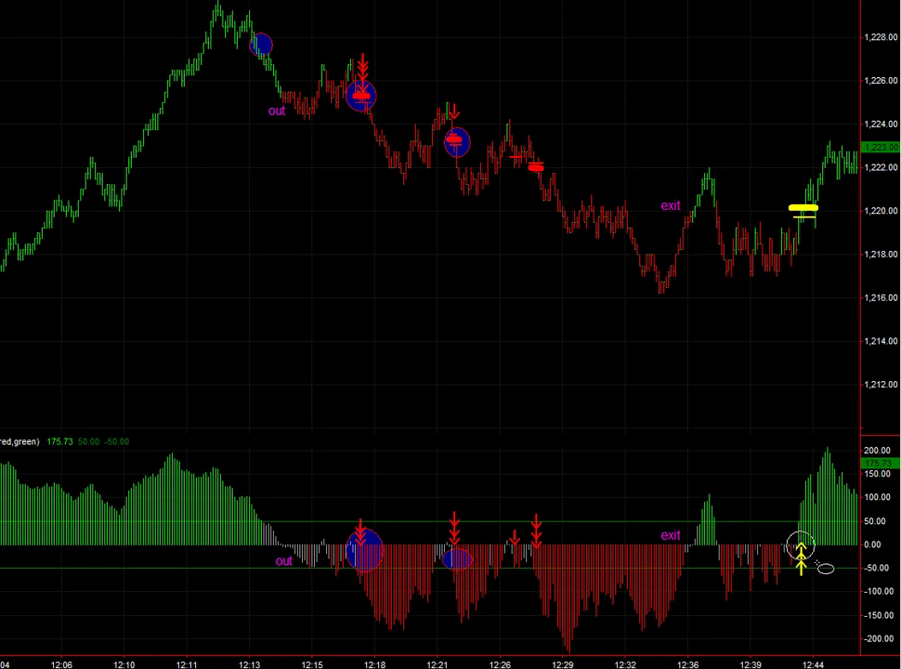
pyautogui.moveTo(786, 201); pyautogui.dragTo(830, 228)
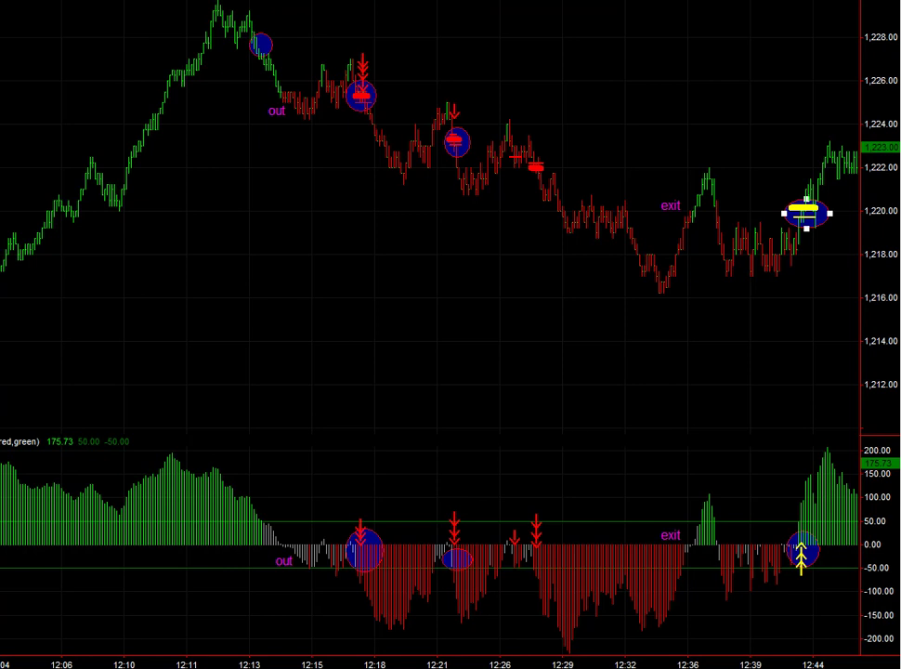
# - Circle the buy signal near 12:50 and the sell signal near 12:56 on both the price chart and the histogram
pyautogui.hscroll(5, 429, 335)
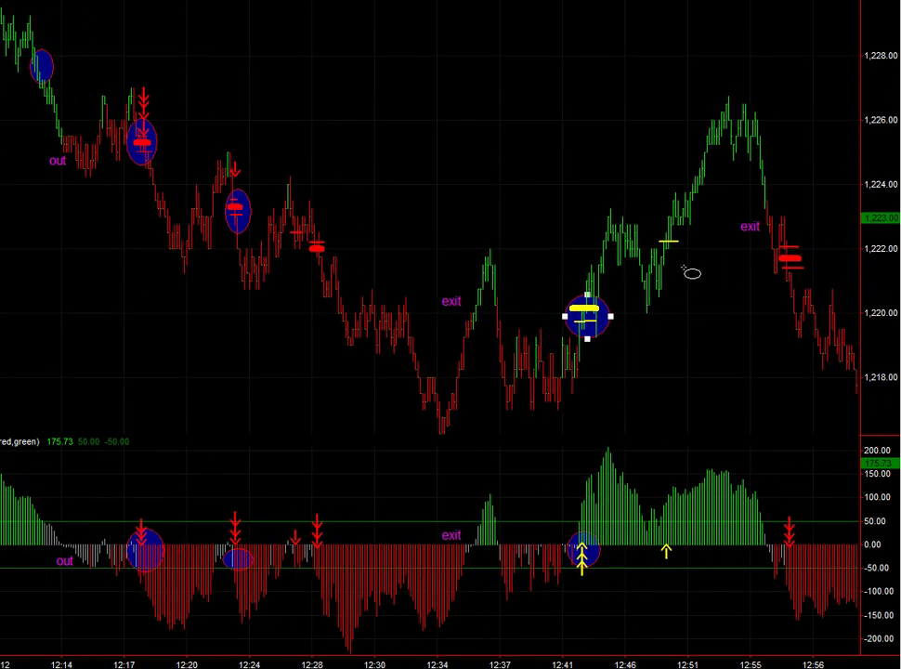
pyautogui.moveTo(653, 230)
pyautogui.mouseDown()
pyautogui.moveTo(698, 261)
pyautogui.moveTo(690, 258)
pyautogui.mouseUp()
pyautogui.moveTo(648, 508); pyautogui.dragTo(687, 544)
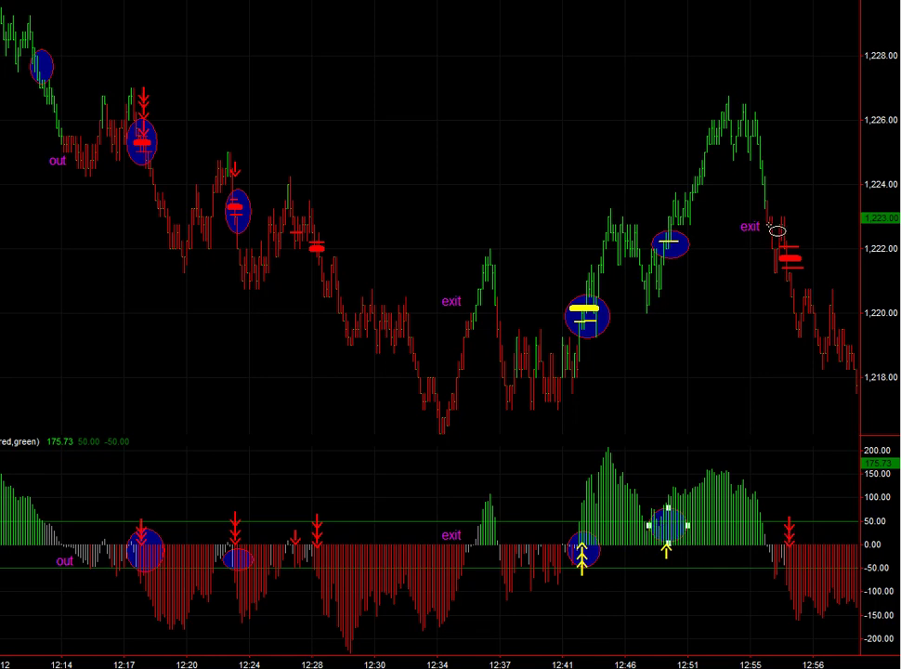
pyautogui.moveTo(778, 238); pyautogui.dragTo(809, 278)
pyautogui.moveTo(774, 517); pyautogui.dragTo(806, 558)
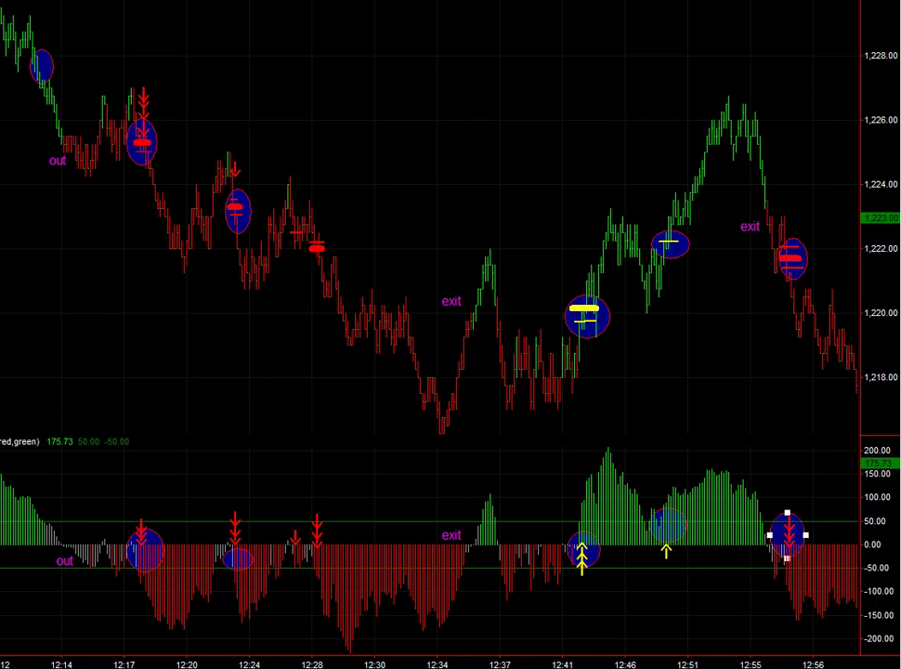
pyautogui.hscroll(5, 429, 326)
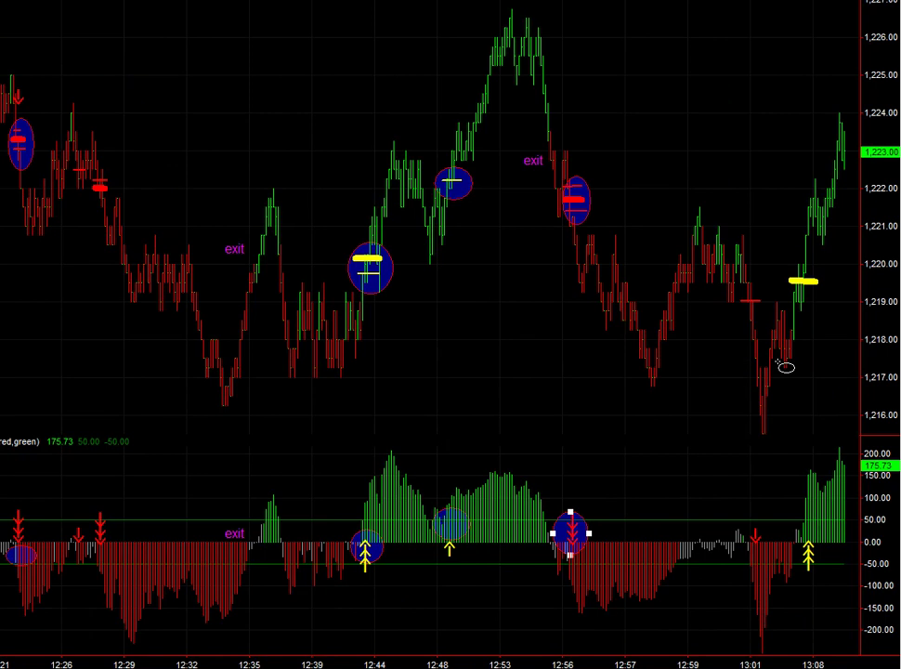